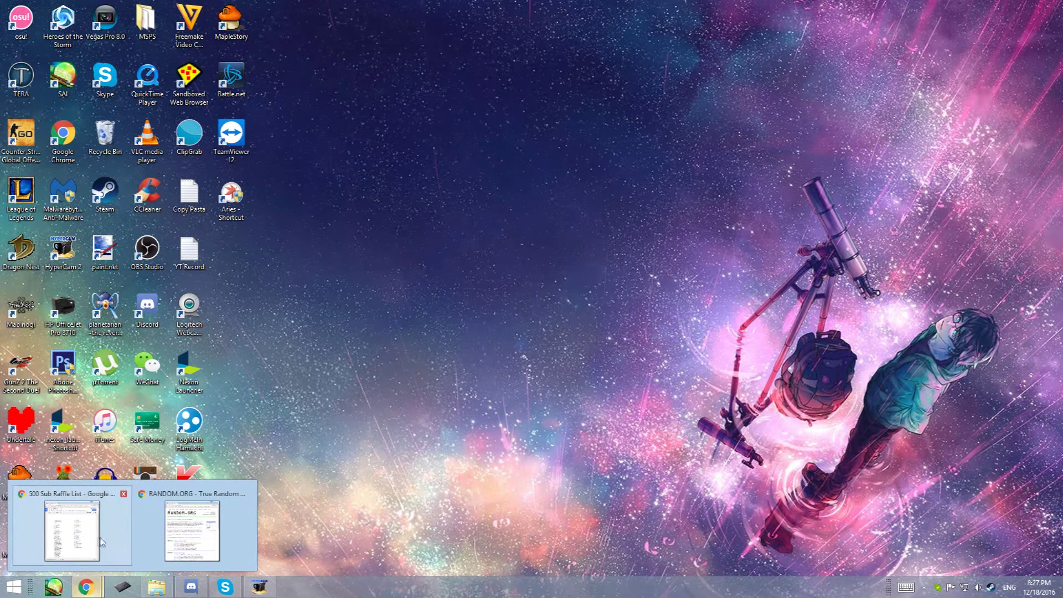
- Bring up the 500 Sub Raffle List Google Doc from the Chrome taskbar
{"action": "left_click", "coordinate": [79, 532]}
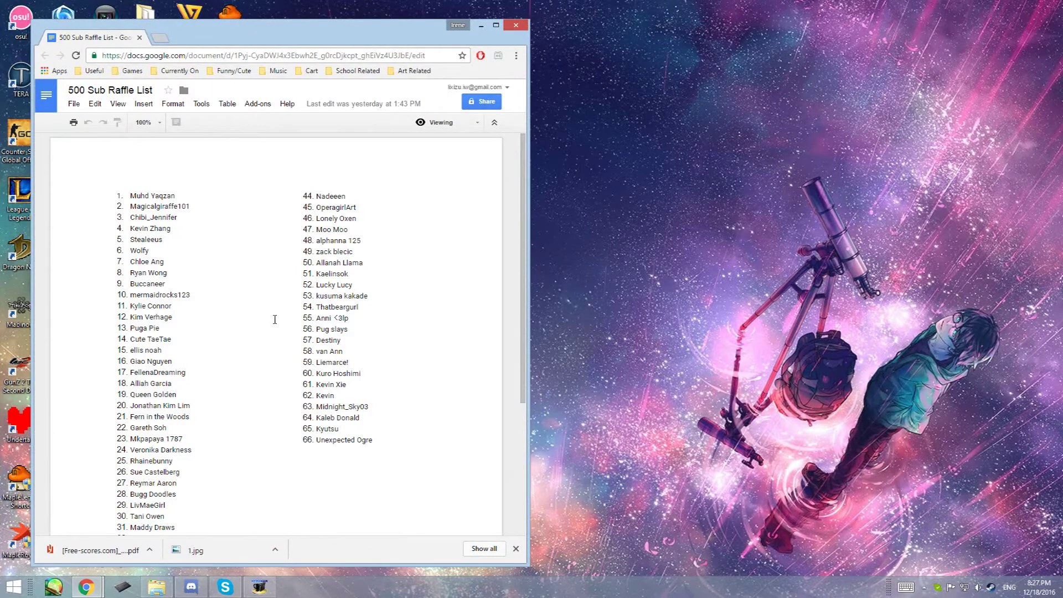
{"action": "scroll", "coordinate": [283, 324], "scroll_direction": "down", "scroll_amount": 2}
{"action": "scroll", "coordinate": [283, 324], "scroll_direction": "down", "scroll_amount": 2}
{"action": "scroll", "coordinate": [292, 328], "scroll_direction": "down", "scroll_amount": 1}
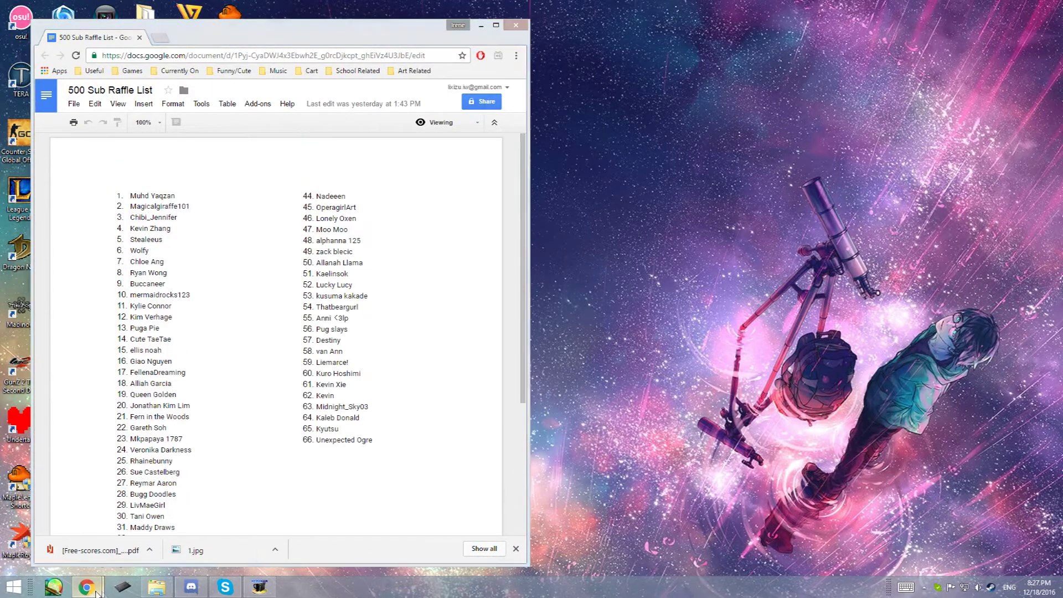
- Set the RANDOM.ORG maximum to 66 and generate a number, getting 59
{"action": "mouse_move", "coordinate": [85, 588]}
{"action": "left_click", "coordinate": [200, 528]}
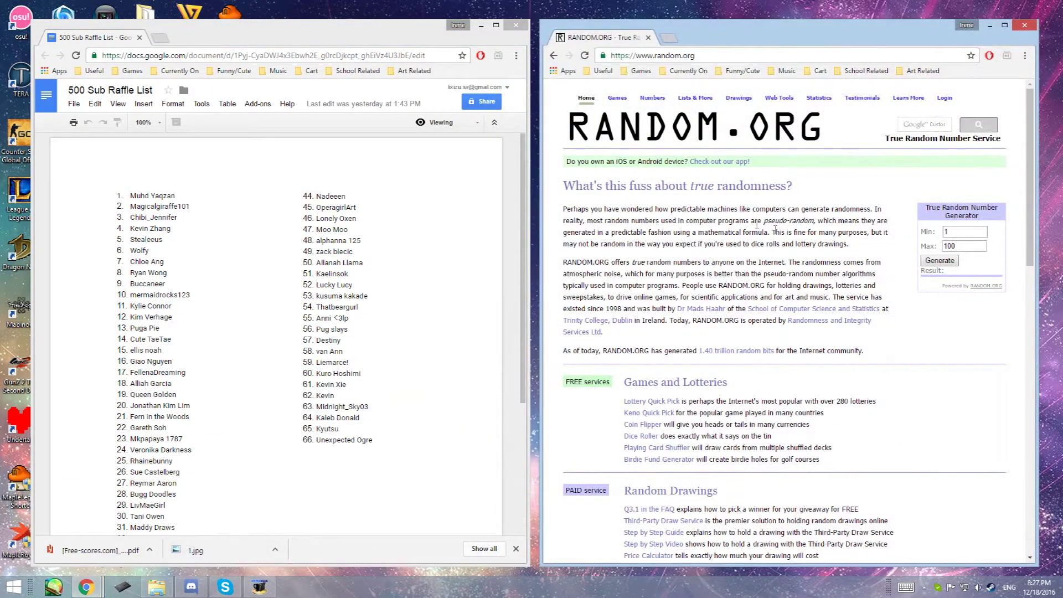
{"action": "double_click", "coordinate": [964, 246]}
{"action": "left_click", "coordinate": [445, 324]}
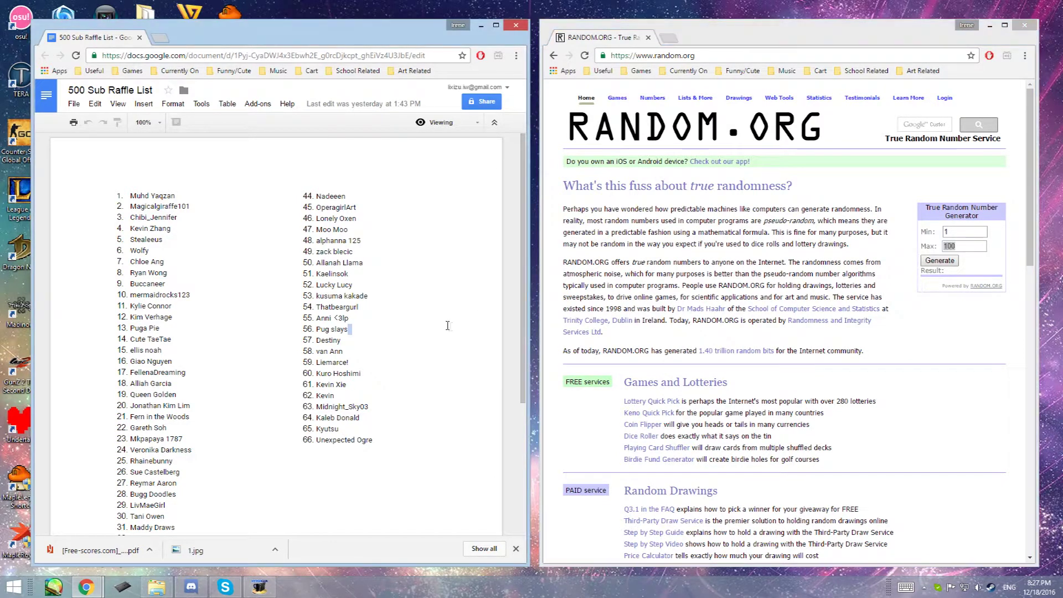
{"action": "scroll", "coordinate": [446, 324], "scroll_direction": "down", "scroll_amount": 4}
{"action": "scroll", "coordinate": [450, 340], "scroll_direction": "up", "scroll_amount": 4}
{"action": "scroll", "coordinate": [451, 339], "scroll_direction": "up", "scroll_amount": 1}
{"action": "double_click", "coordinate": [965, 250]}
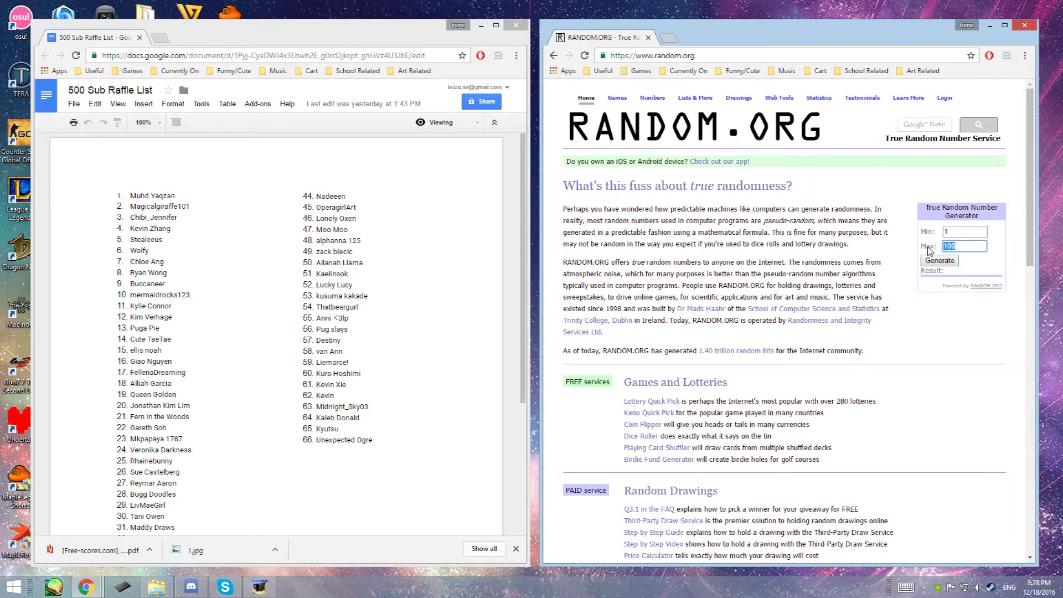
{"action": "type", "text": "66"}
{"action": "scroll", "coordinate": [399, 304], "scroll_direction": "down", "scroll_amount": 2}
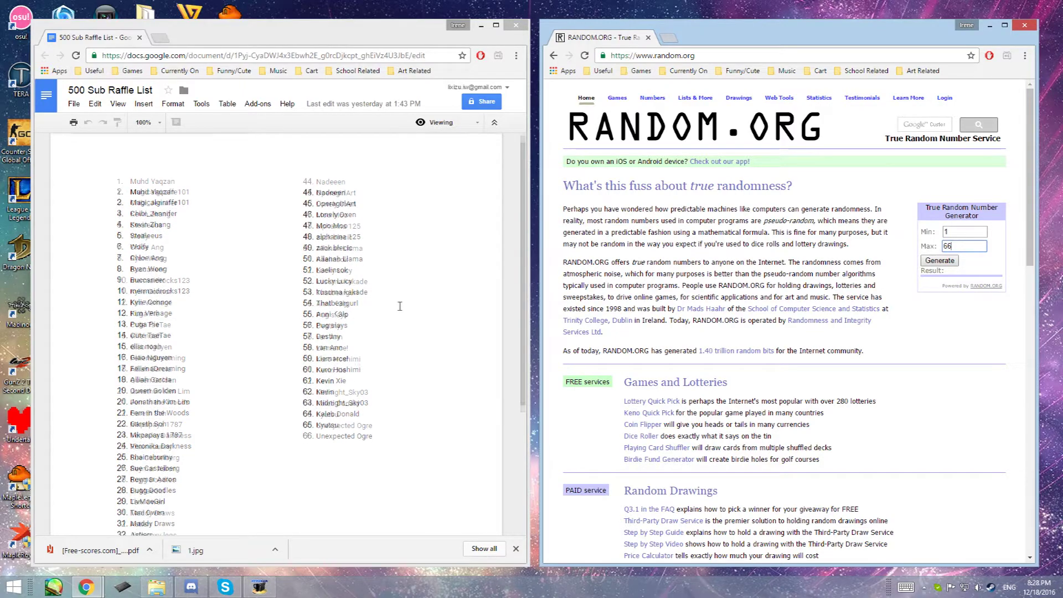
{"action": "scroll", "coordinate": [404, 307], "scroll_direction": "down", "scroll_amount": 1}
{"action": "scroll", "coordinate": [407, 307], "scroll_direction": "up", "scroll_amount": 2}
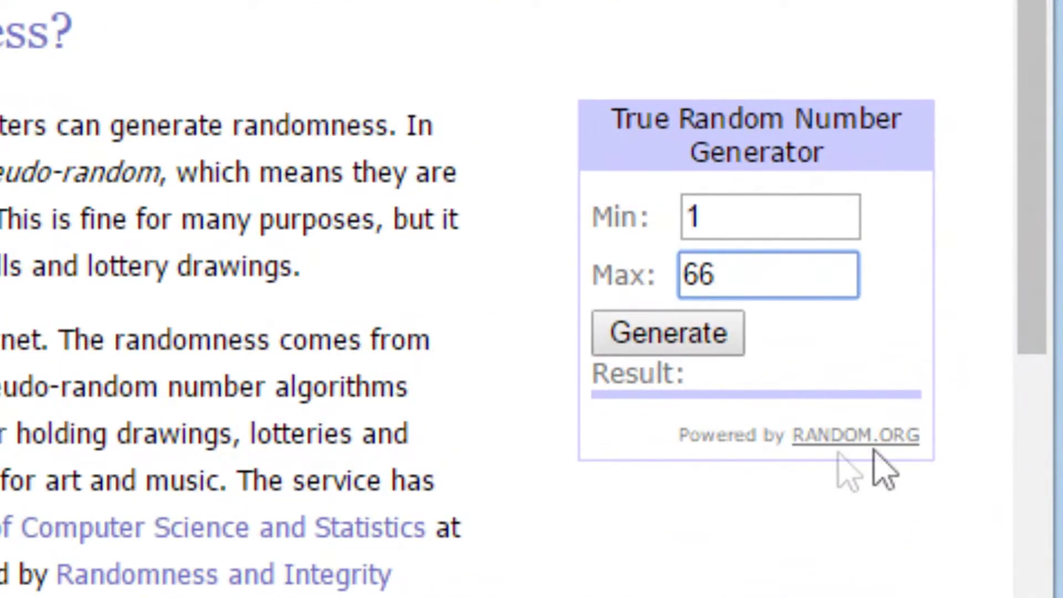
{"action": "left_click", "coordinate": [715, 347]}
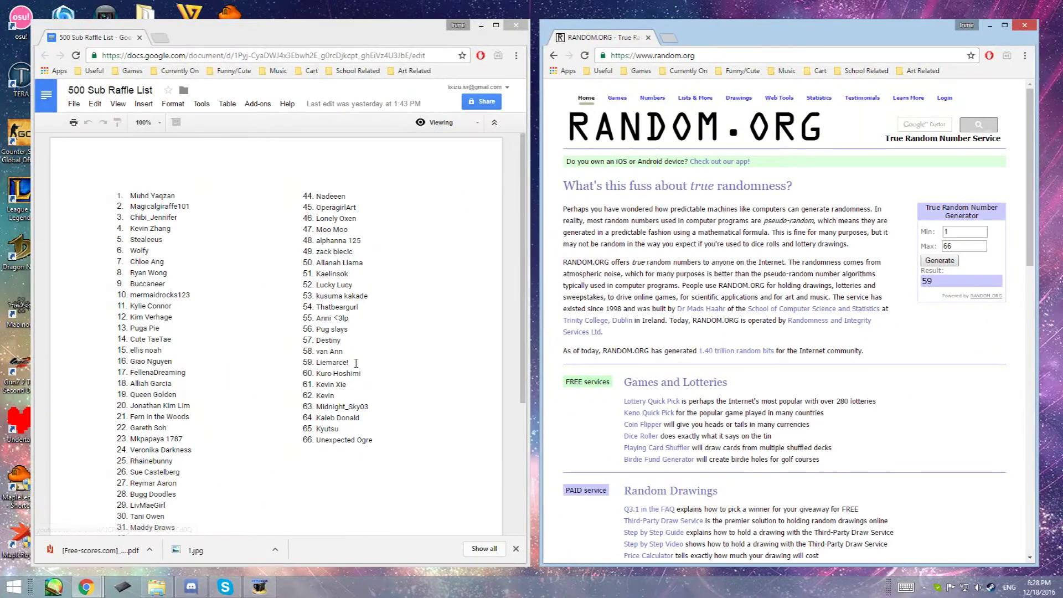
- Select the name beside entry 59 in the raffle list
{"action": "left_click_drag", "start_coordinate": [355, 364], "coordinate": [316, 363]}
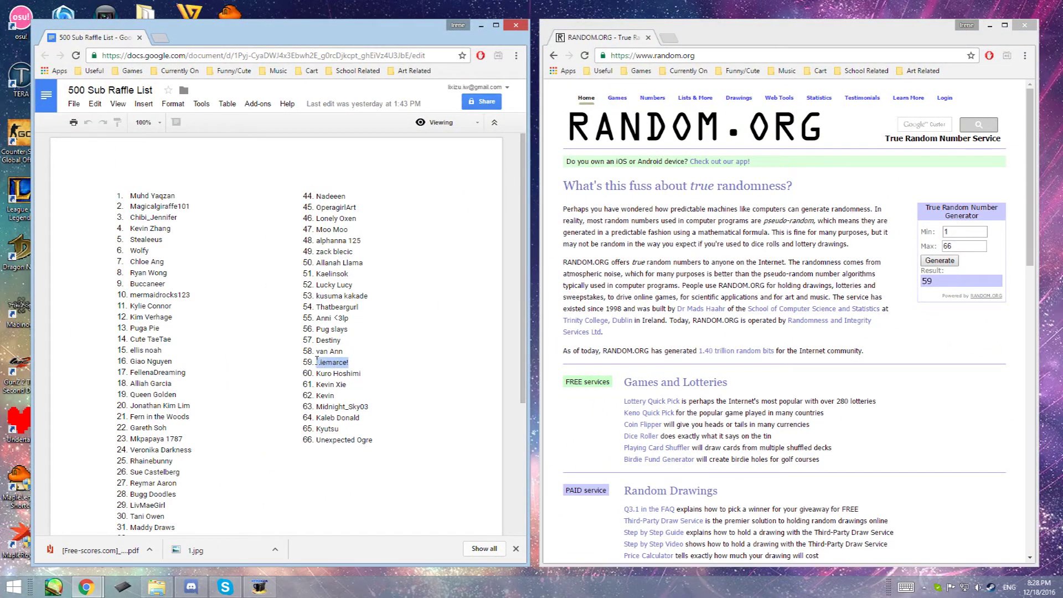